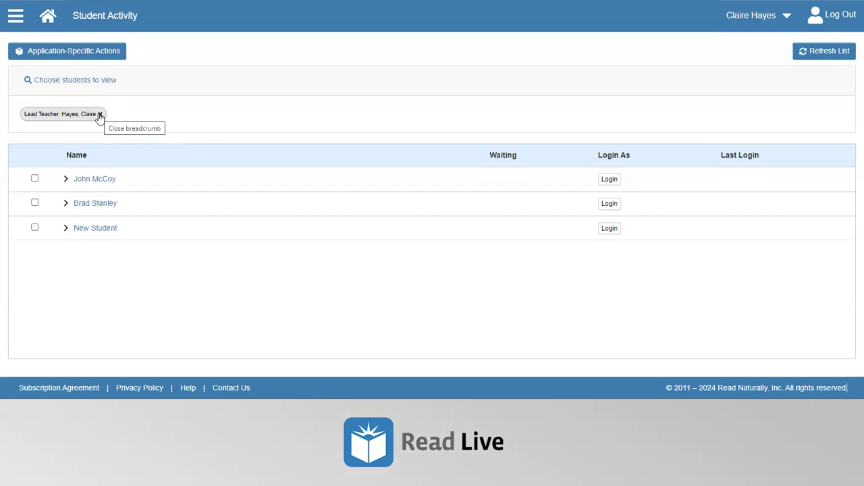
Clear the lead teacher filter, then search the student list again with the teacher's own name as Lead Teacher
click(99, 115)
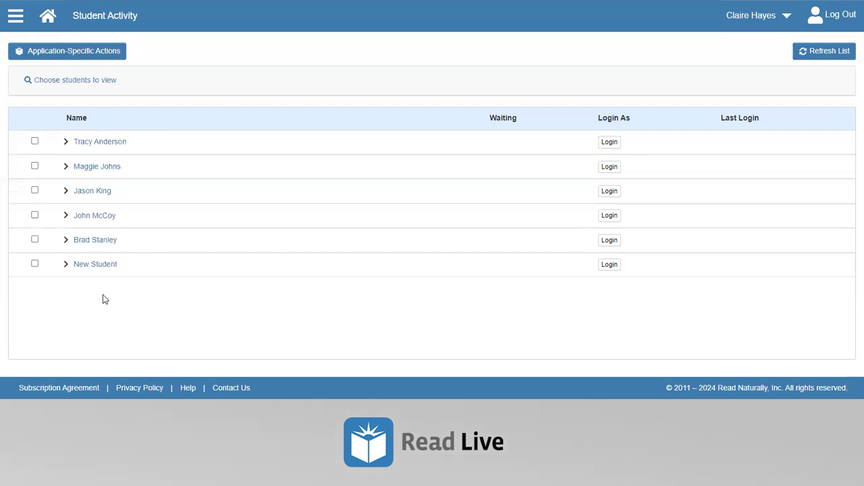
click(72, 83)
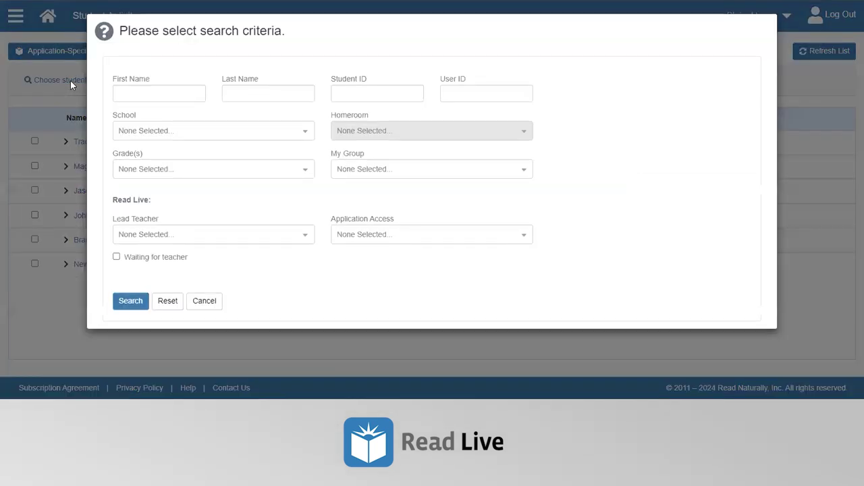
click(127, 233)
click(136, 278)
click(133, 300)
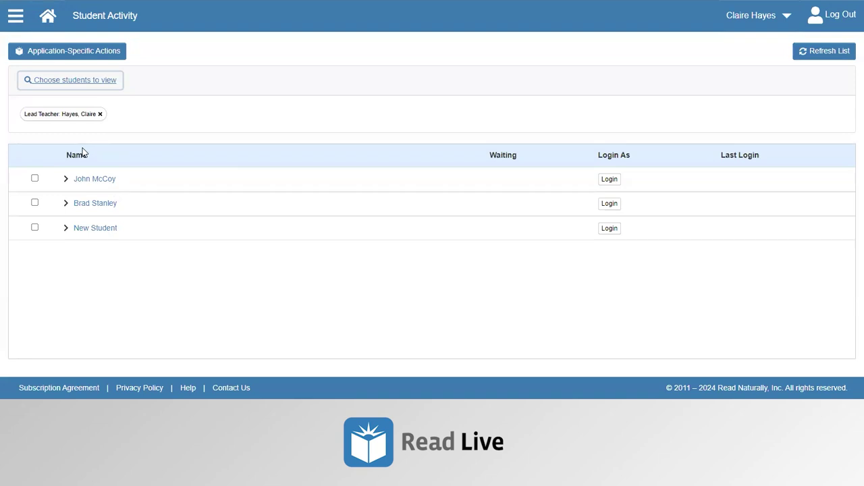
Expand the first listed student's applications and open the placement test for Read Naturally Live
drag(67, 155, 92, 156)
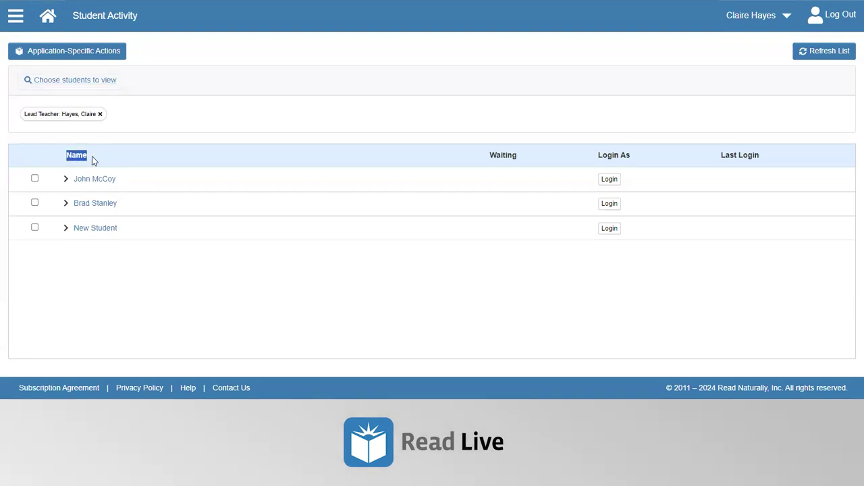
click(65, 180)
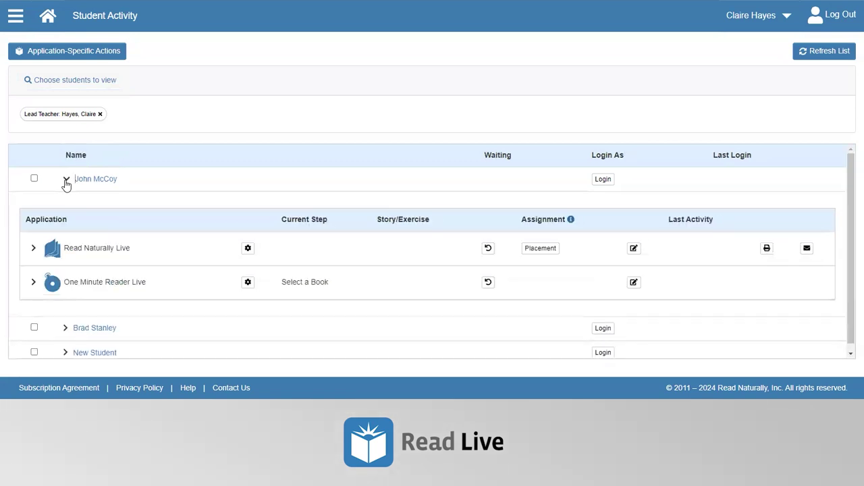
scroll(68, 225, down, 1)
drag(64, 241, 130, 241)
drag(64, 275, 148, 277)
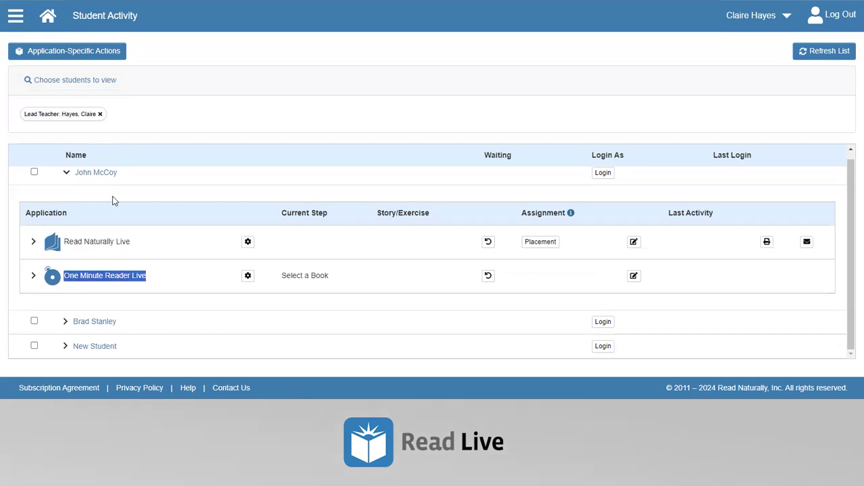
click(102, 211)
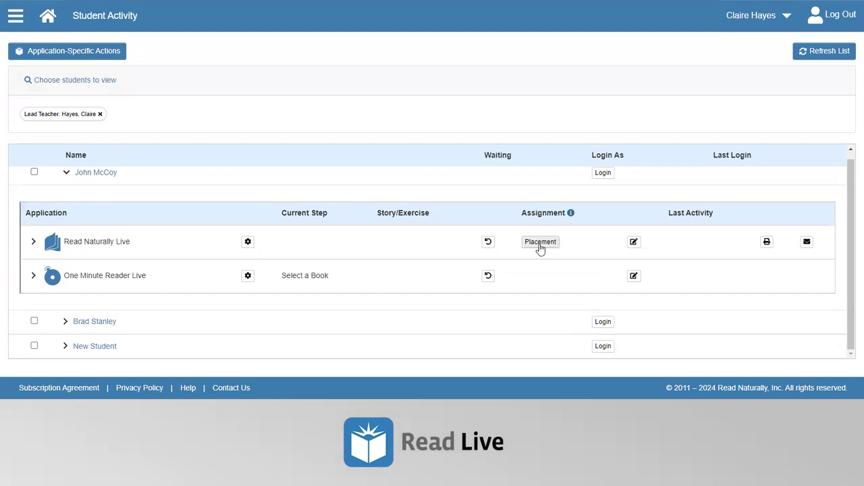
drag(523, 213, 568, 220)
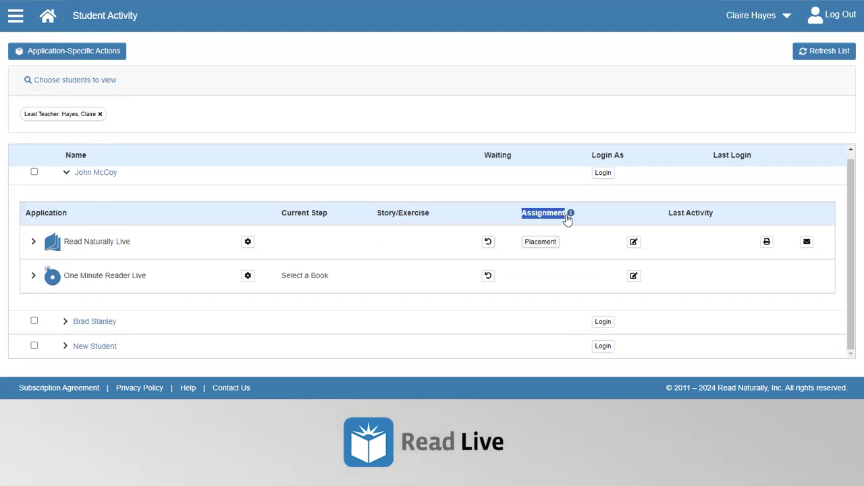
click(540, 243)
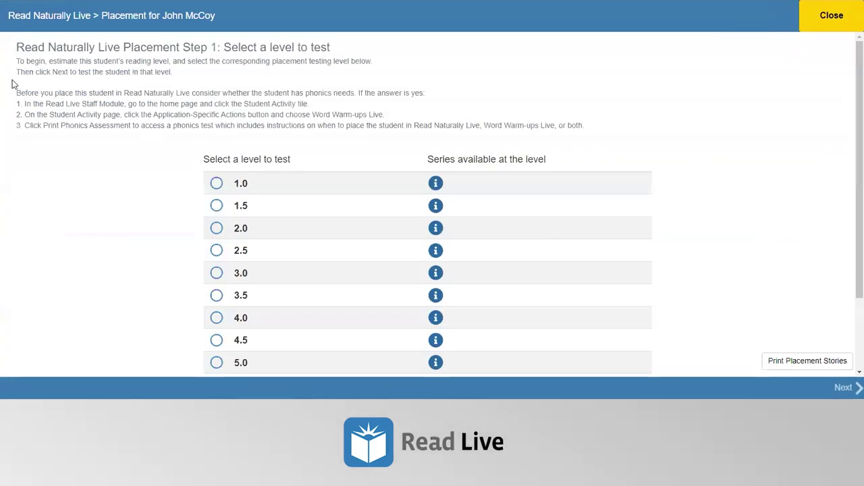
Review the placement instructions, the testing levels and the series available at level 1.5
drag(16, 63, 179, 76)
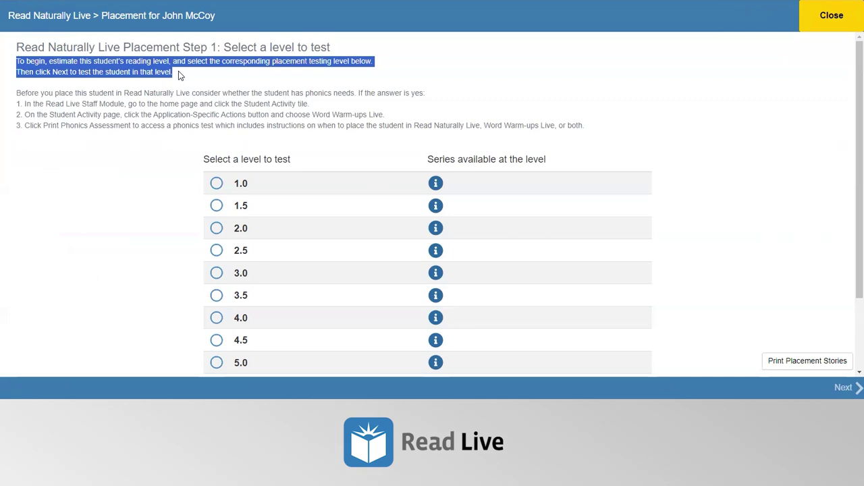
click(213, 87)
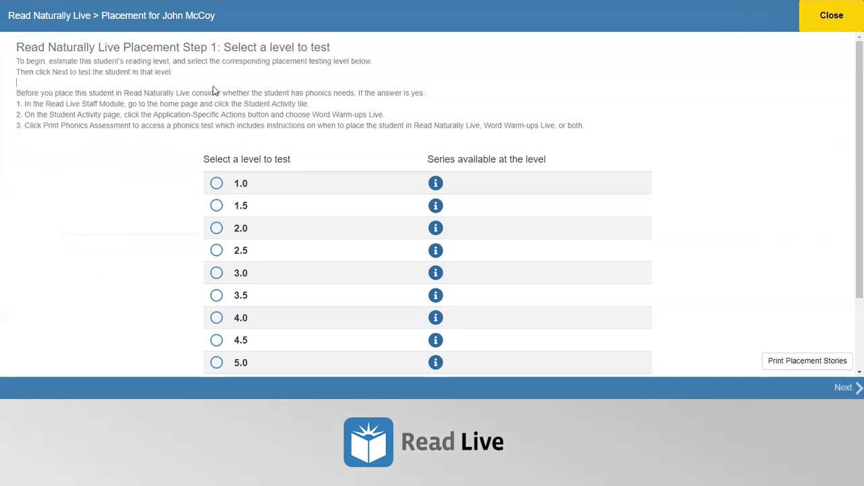
scroll(215, 91, down, 3)
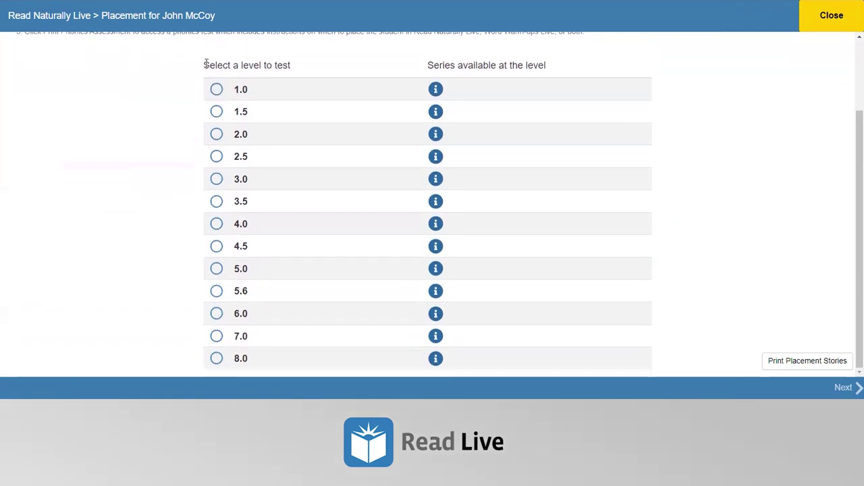
drag(204, 64, 299, 64)
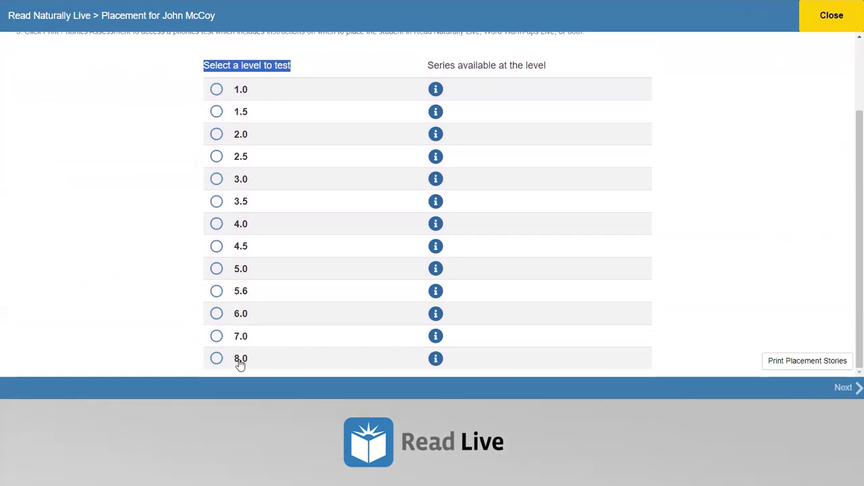
drag(425, 70, 560, 73)
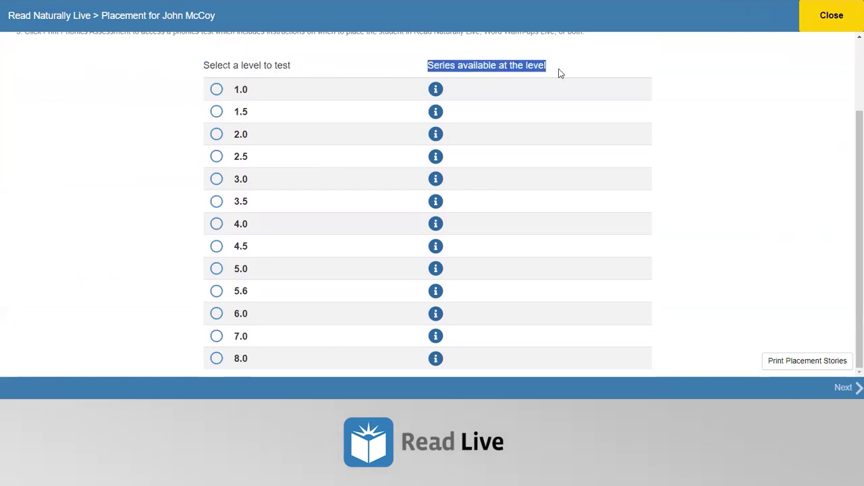
click(436, 115)
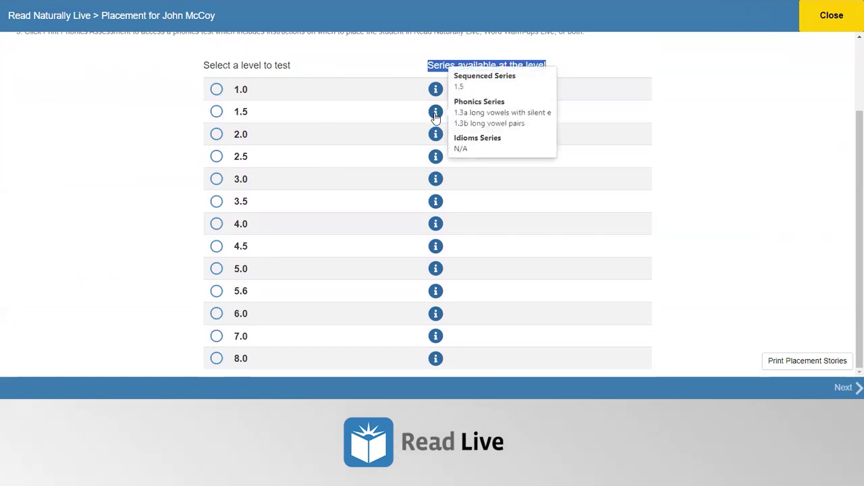
click(465, 86)
drag(464, 87, 529, 126)
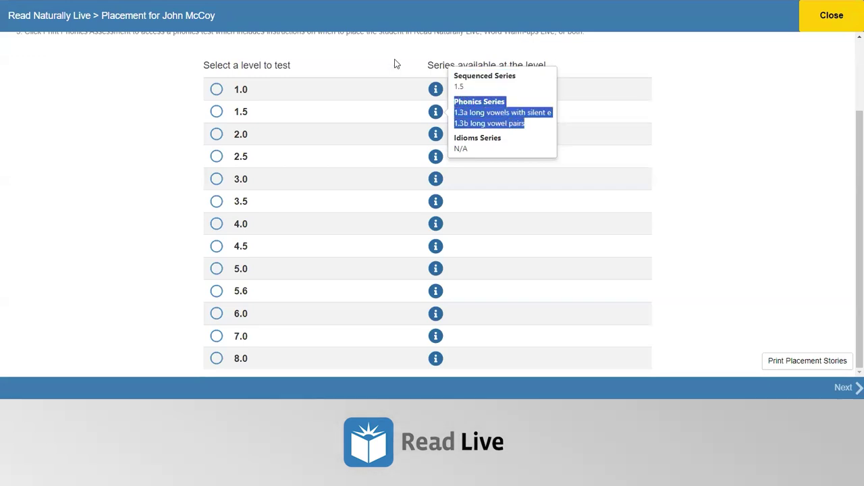
click(395, 64)
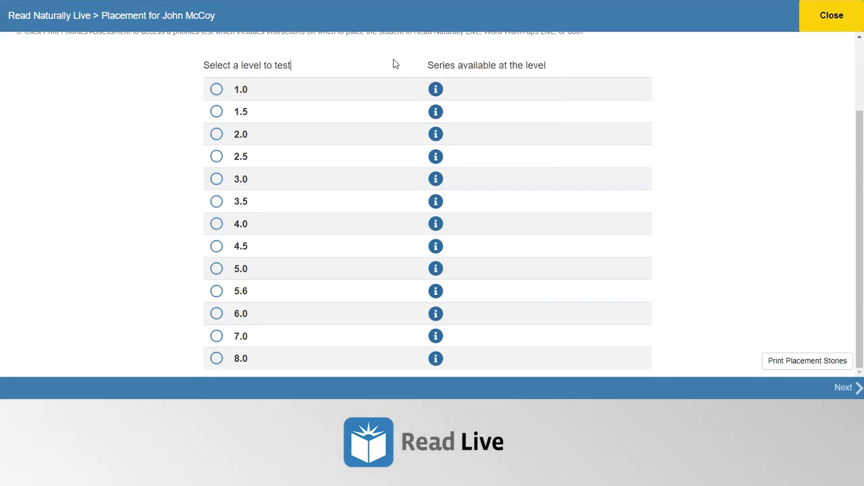
Choose placement testing level 2.5 and start timing the student's reading of the Julie Krone story
click(217, 157)
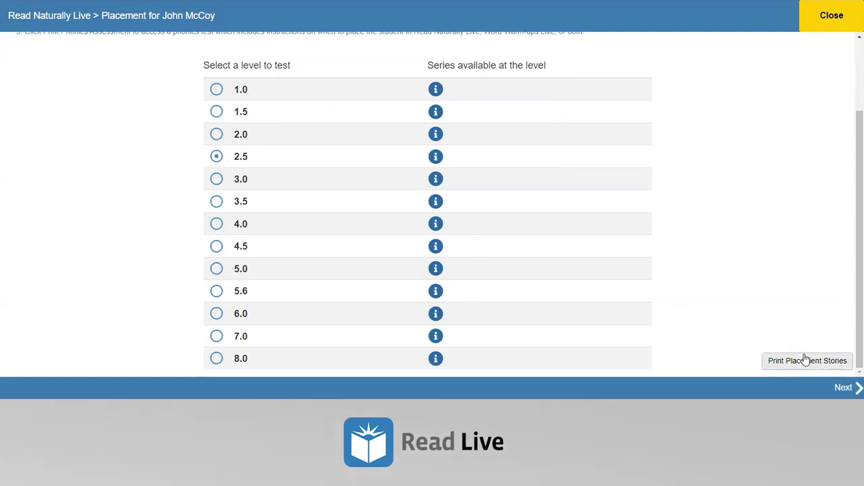
click(844, 389)
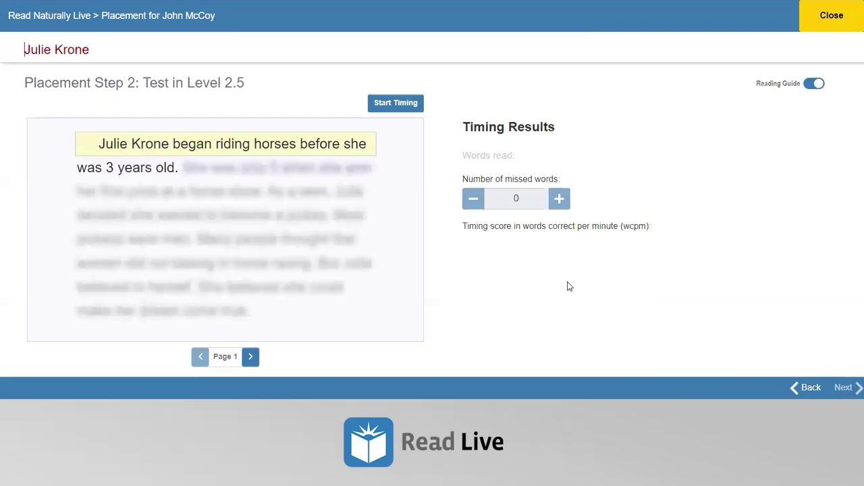
click(386, 106)
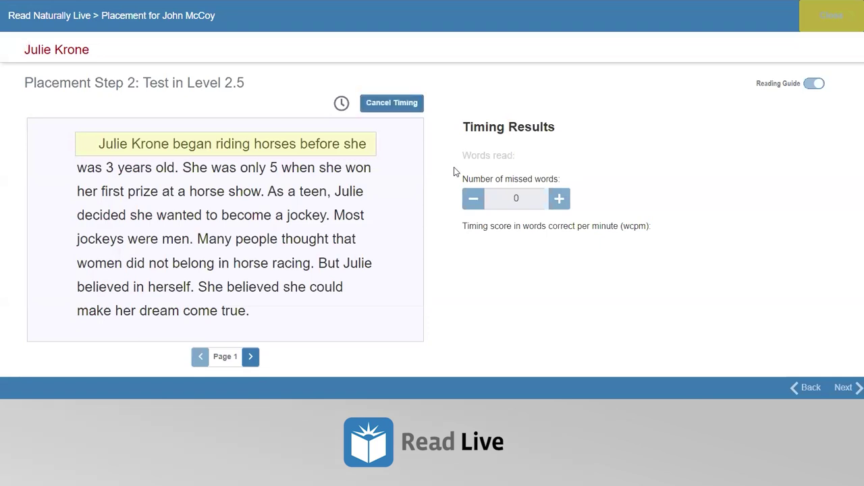
Mark "Most" in the fourth line as the last word read, set the missed words to 2, and continue to the results
drag(463, 181, 574, 181)
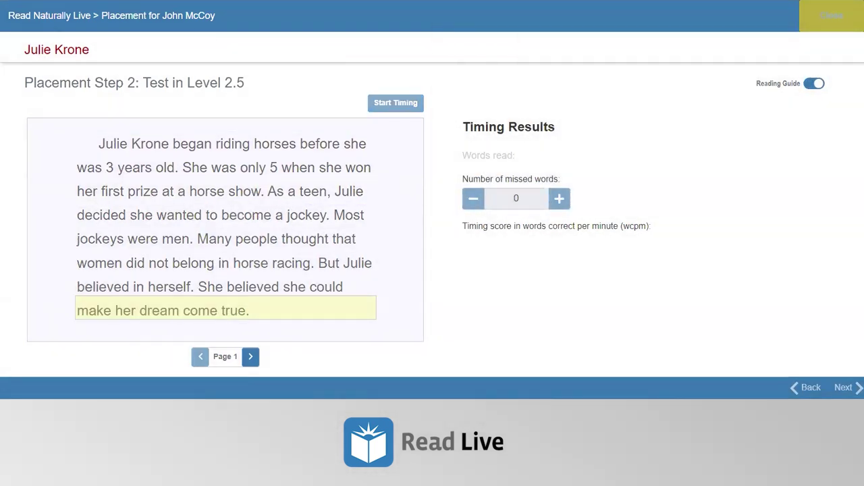
click(352, 216)
click(559, 200)
click(559, 199)
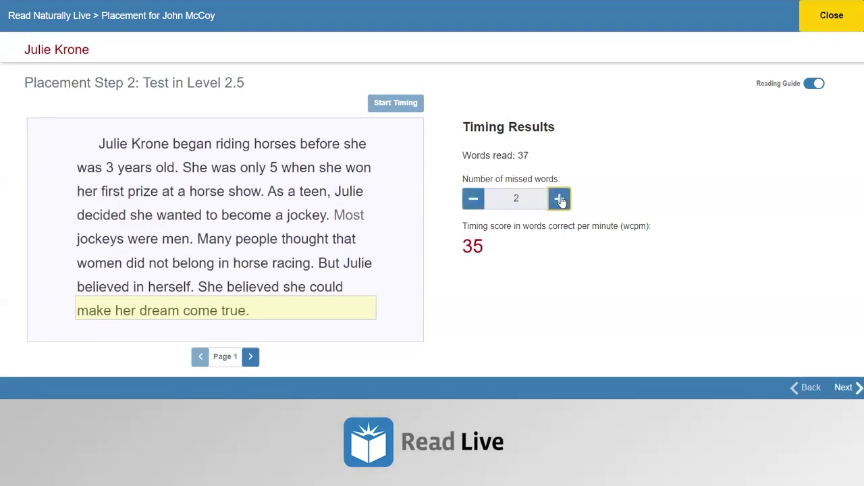
click(849, 389)
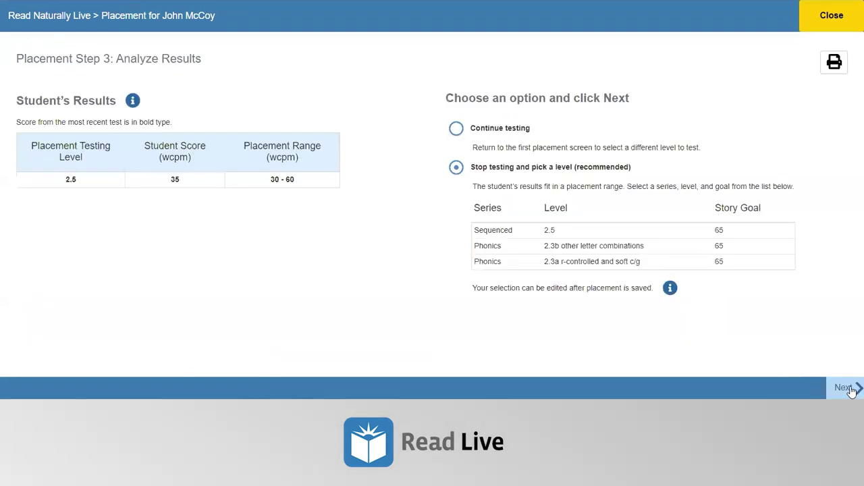
Review the student's test results and submit the Sequenced series, level 2.5, with the option to stop testing and pick a level
drag(65, 181, 74, 179)
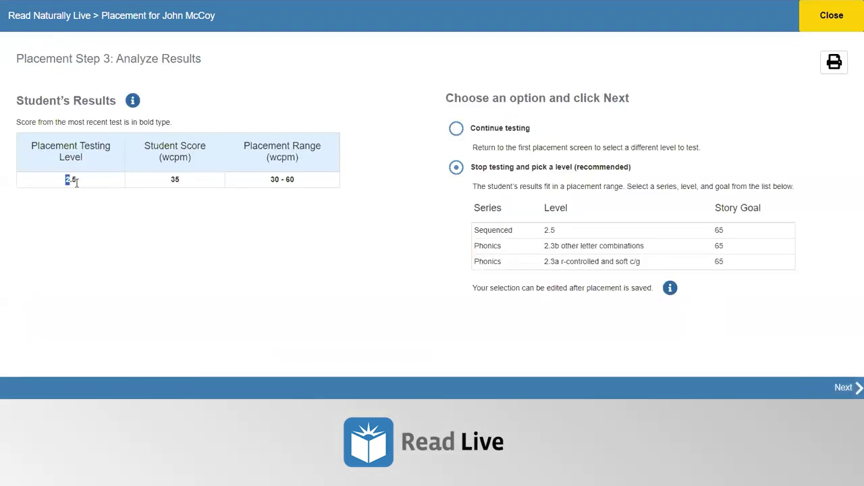
drag(168, 182, 188, 188)
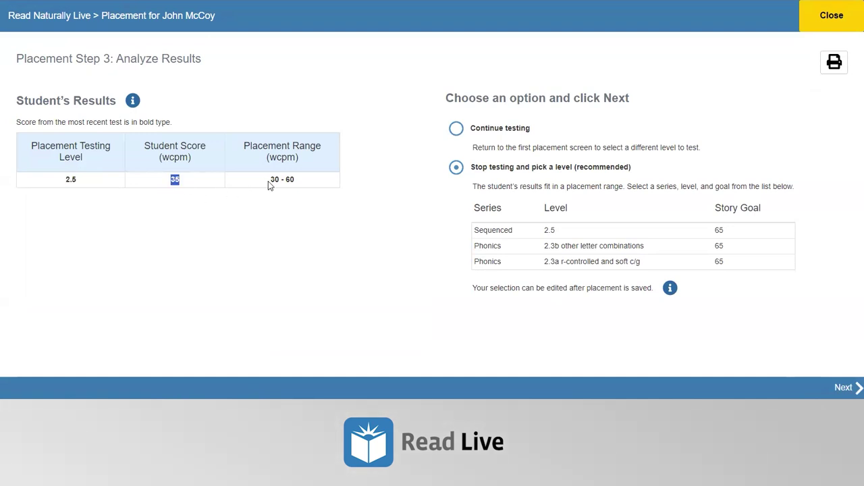
drag(269, 183, 304, 189)
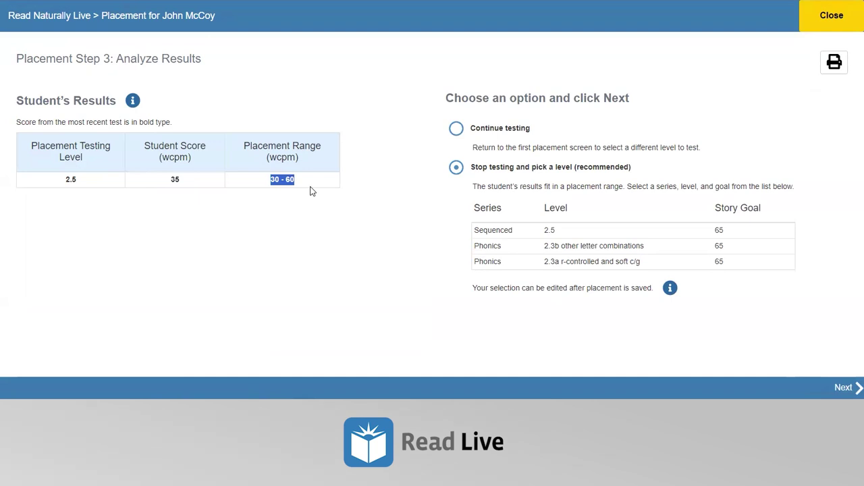
click(195, 197)
click(481, 234)
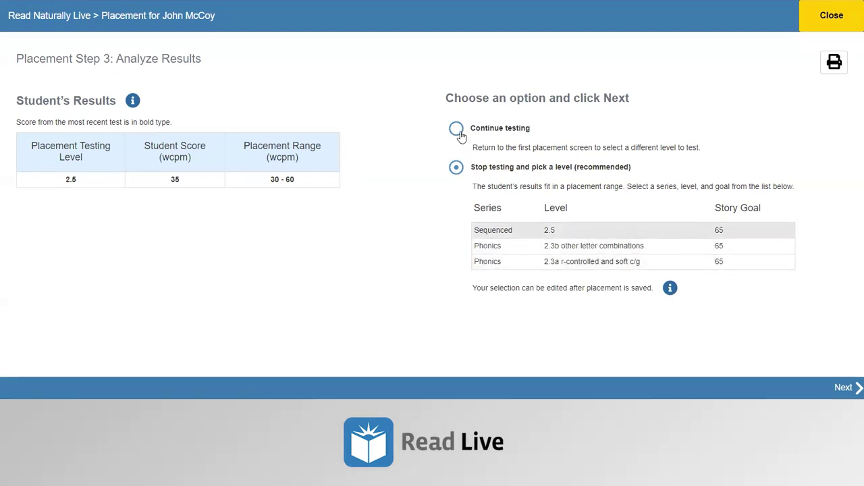
click(457, 129)
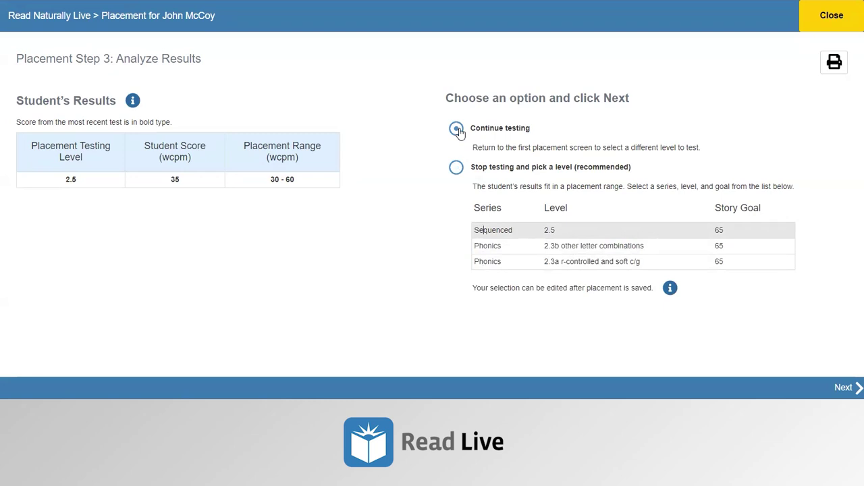
click(458, 170)
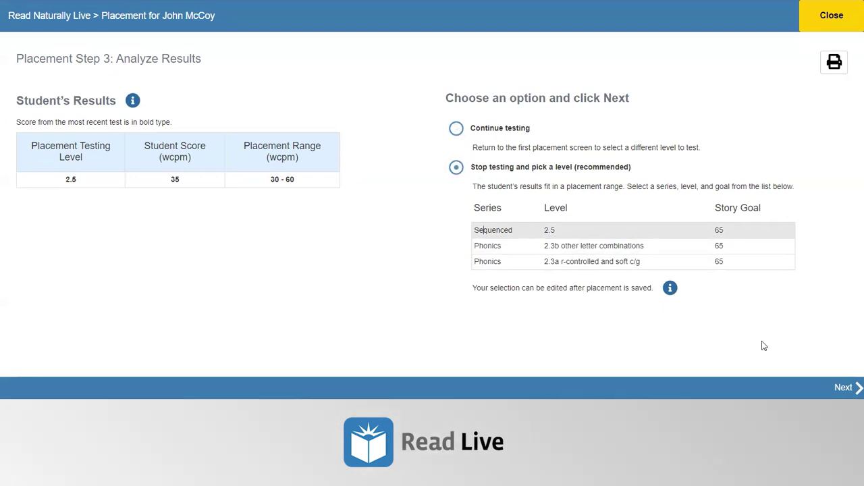
click(843, 389)
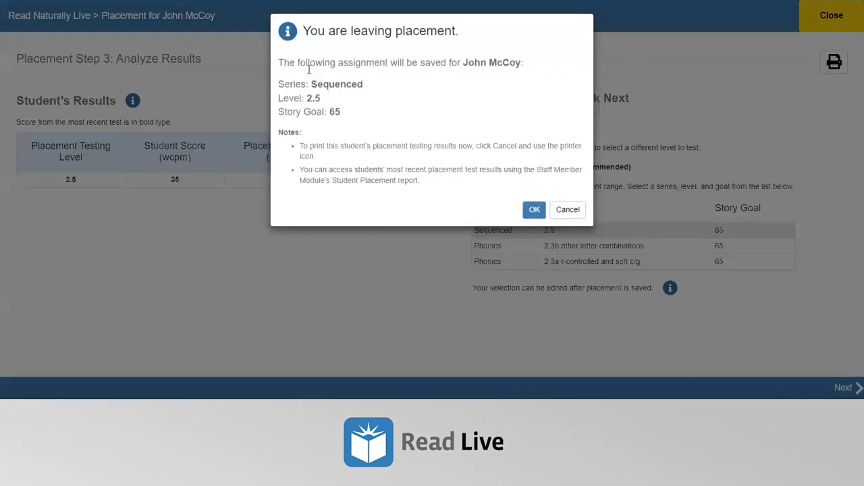
Check the series, level and story goal in the placement summary and save the assignment
drag(304, 31, 470, 40)
drag(278, 85, 366, 85)
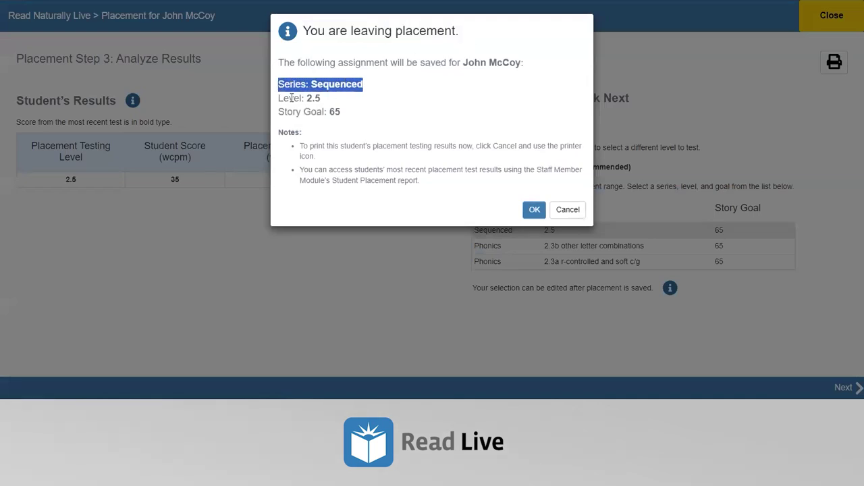
drag(279, 99, 332, 101)
drag(278, 112, 360, 112)
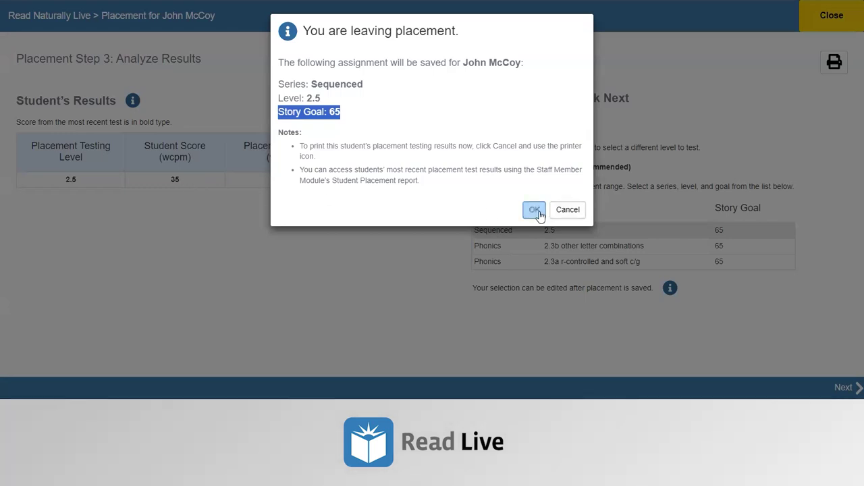
click(534, 210)
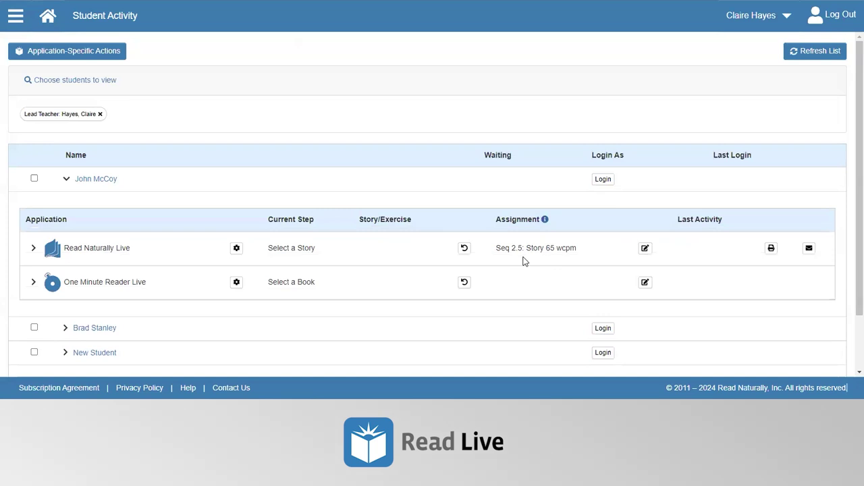
Open the student's series, level and goal settings for Read Naturally Live and launch the built-in placement test from there
click(645, 249)
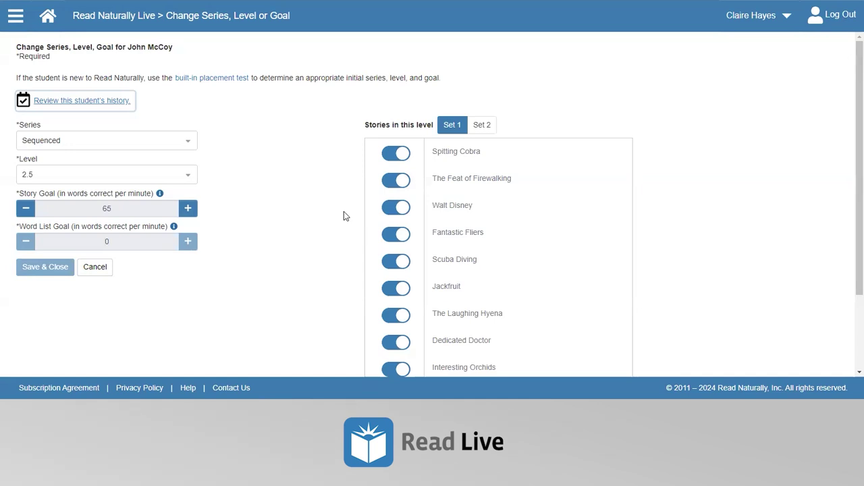
click(208, 80)
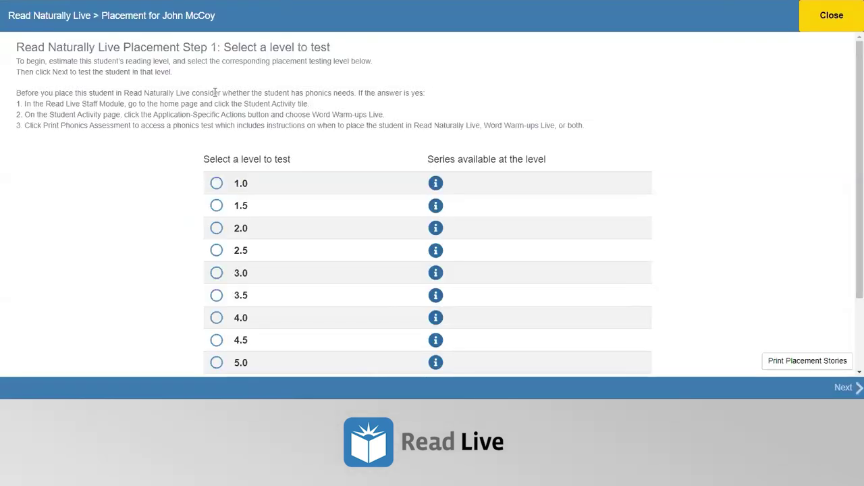
scroll(211, 95, down, 3)
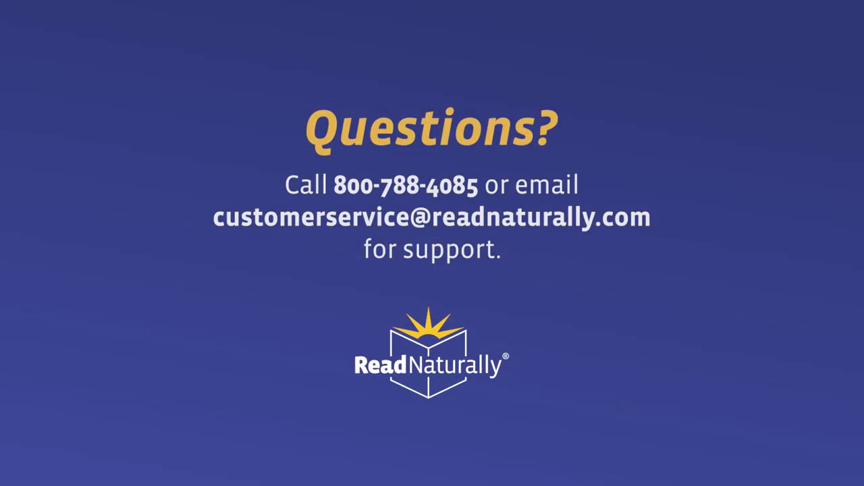